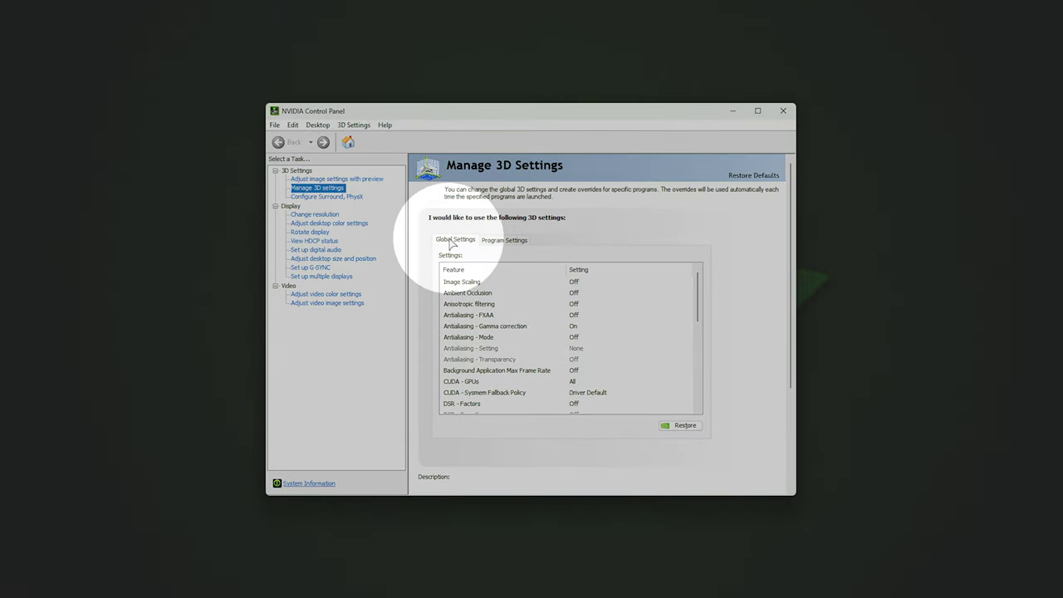
Set the global Shader Cache Size to Disabled and apply the change.
scroll(513, 329, "down", 3)
scroll(513, 329, "down", 6)
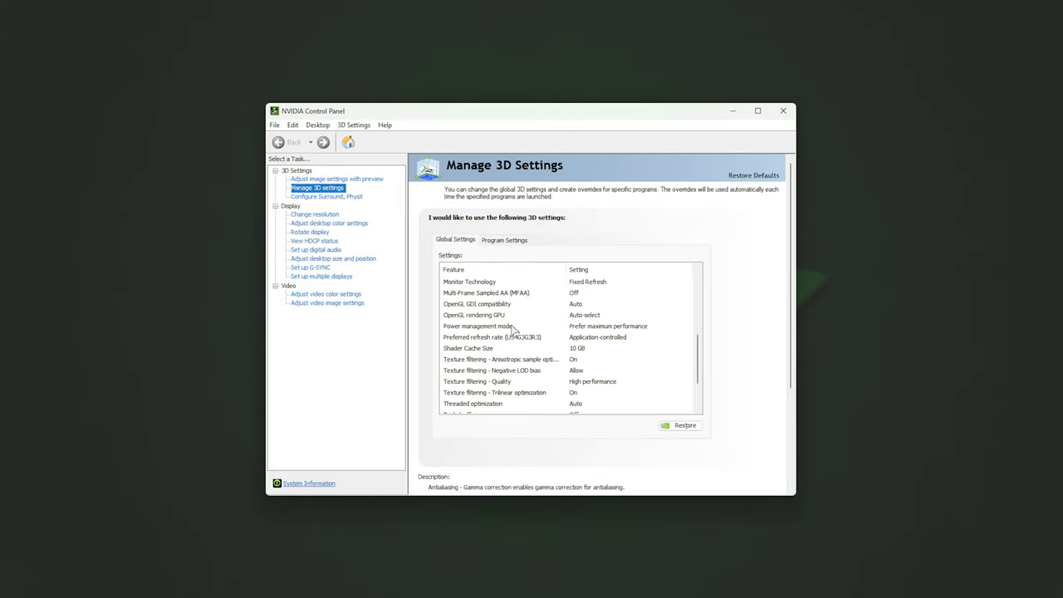
left_click(505, 294)
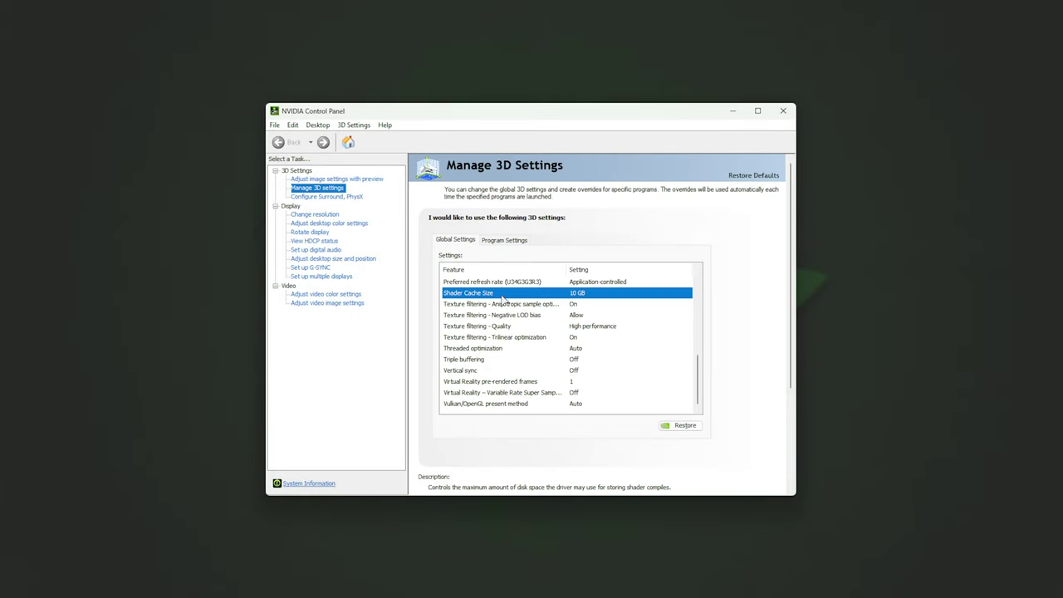
left_click(598, 296)
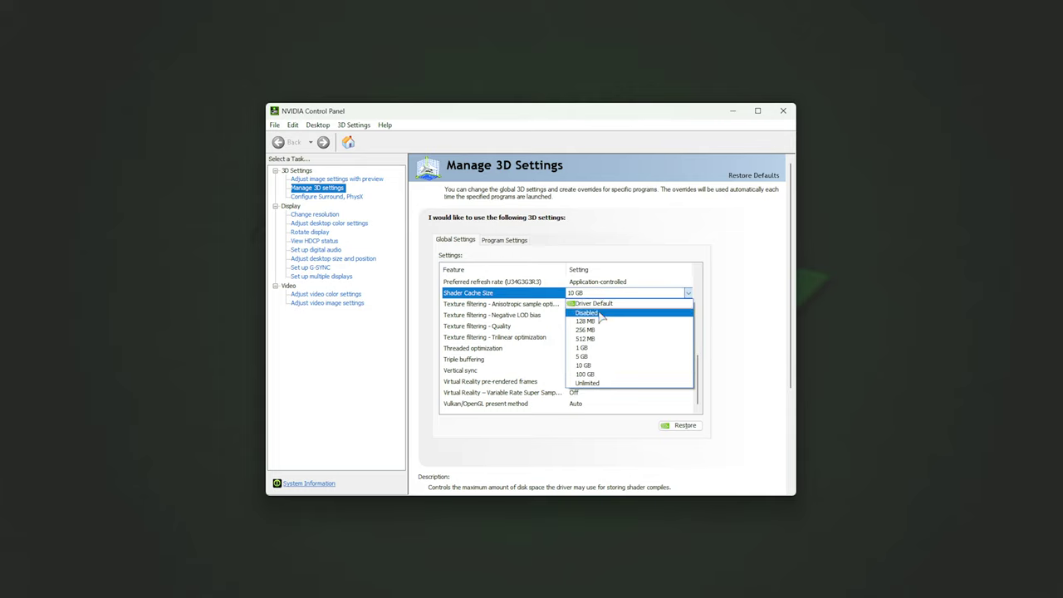
left_click(599, 312)
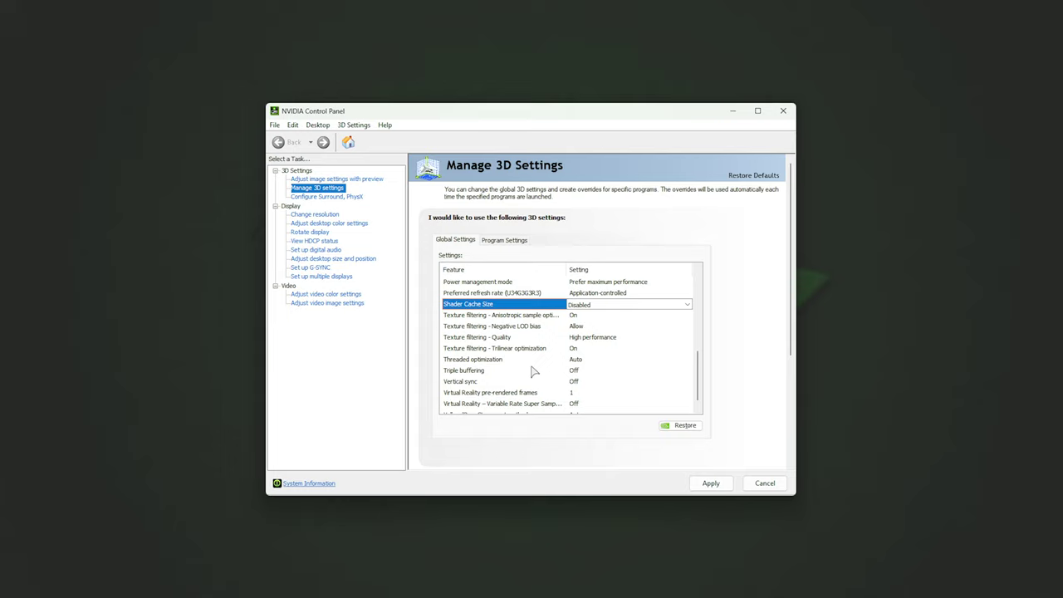
left_click(709, 483)
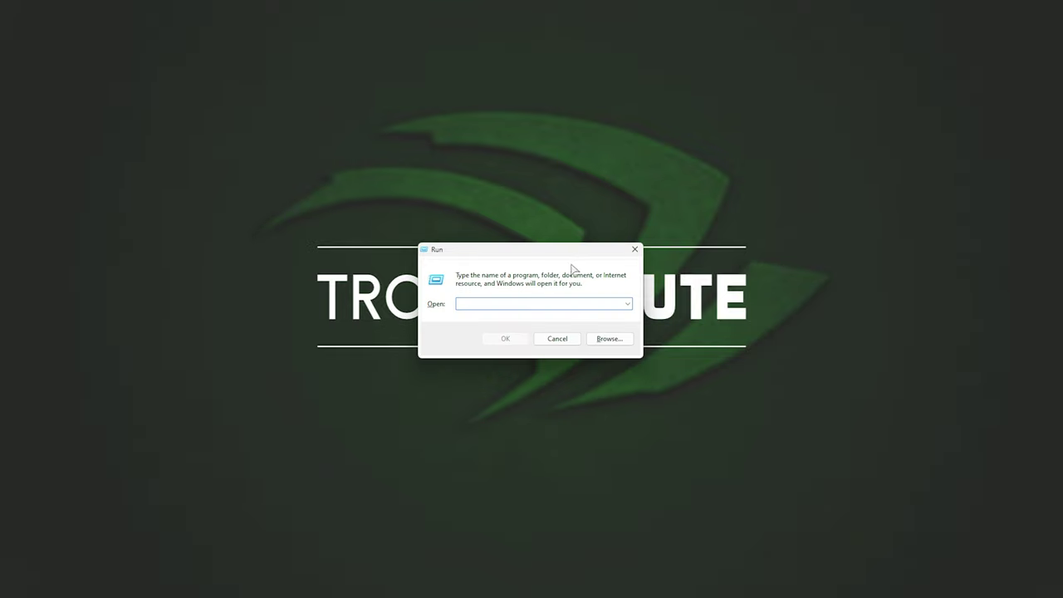
Enter %LocalAppData% as the location in the Run dialog.
type("%LocalAppData%")
Open AppData\Local\NVIDIA\GLCache and permanently delete both cache subfolders.
key("Return")
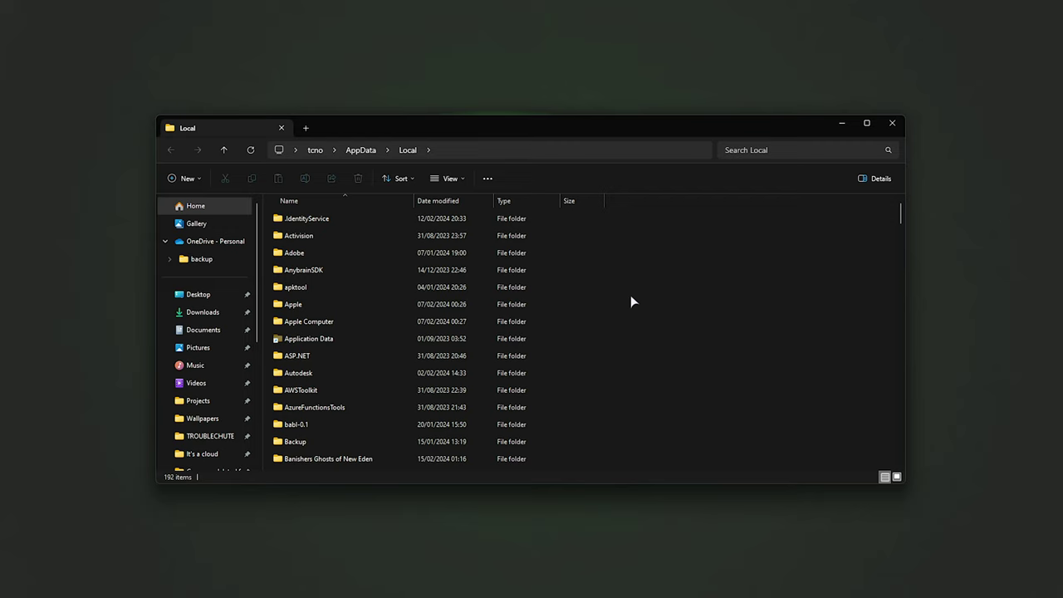
key("n")
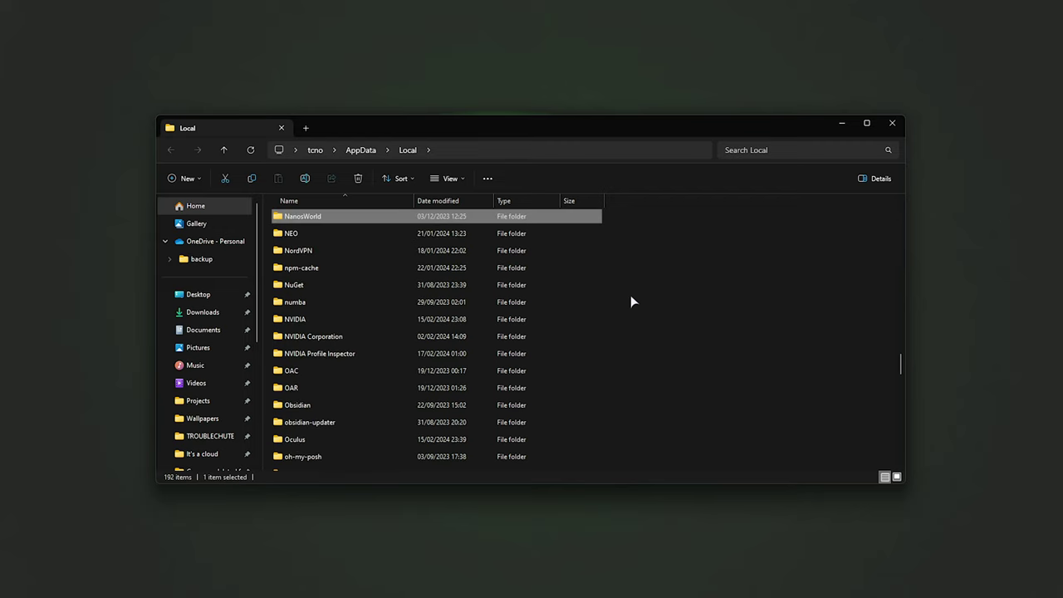
left_click(318, 322)
double_click(341, 319)
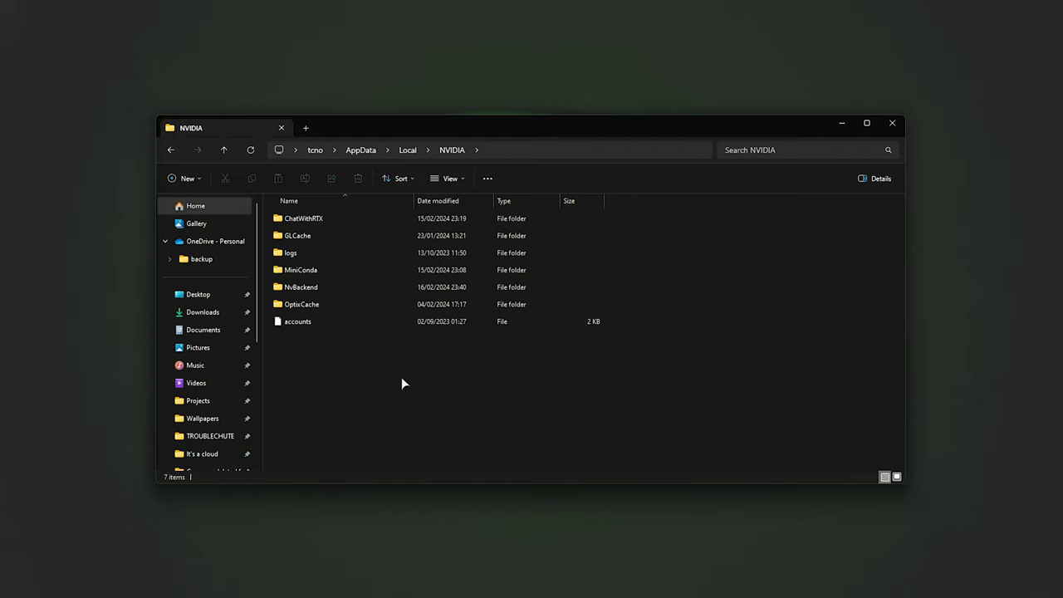
left_click(375, 235)
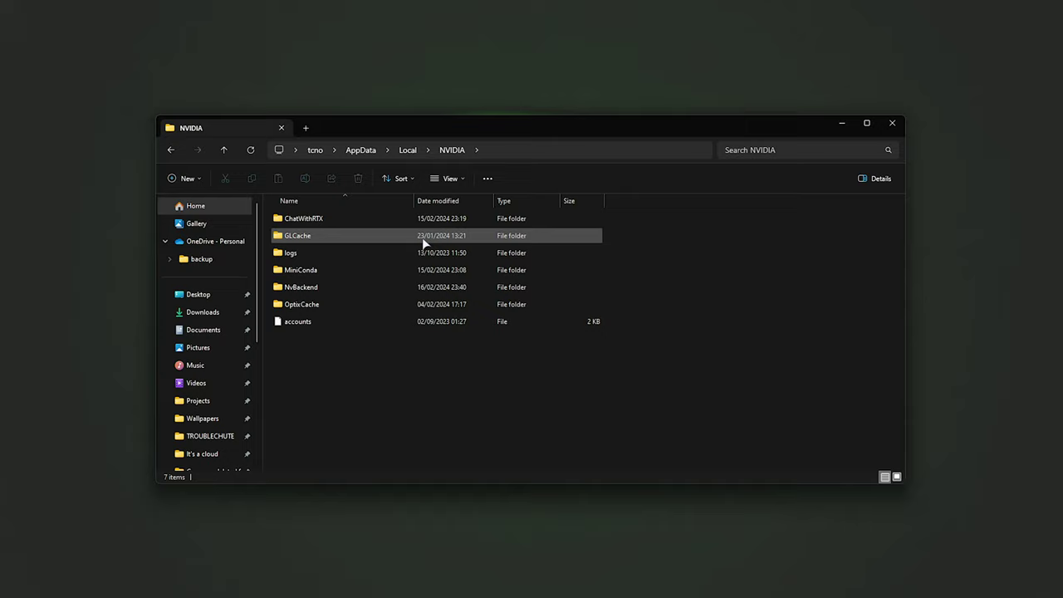
double_click(375, 235)
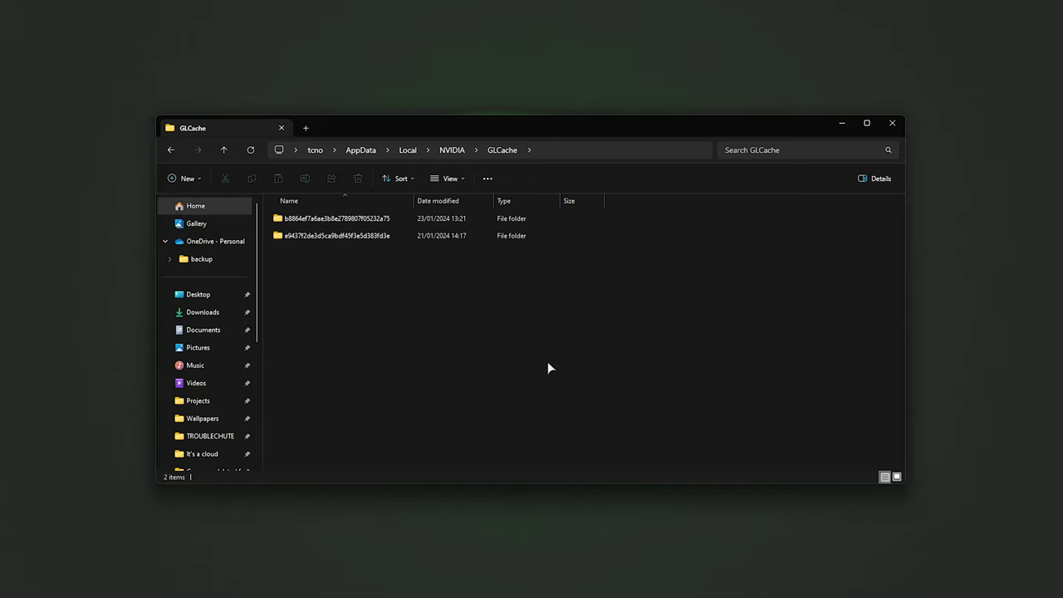
key("ctrl+a")
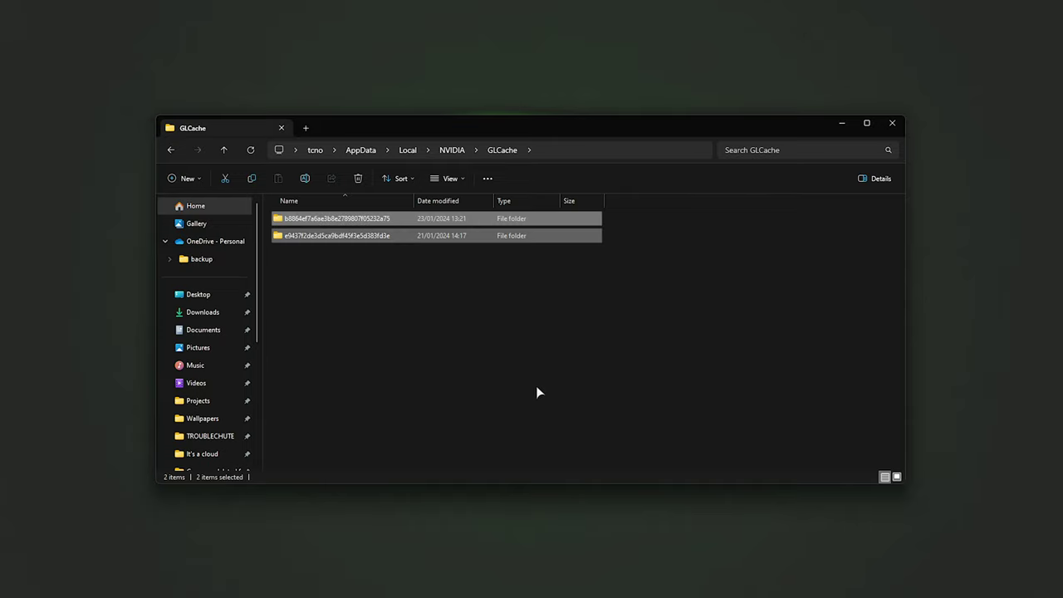
key("shift+Delete")
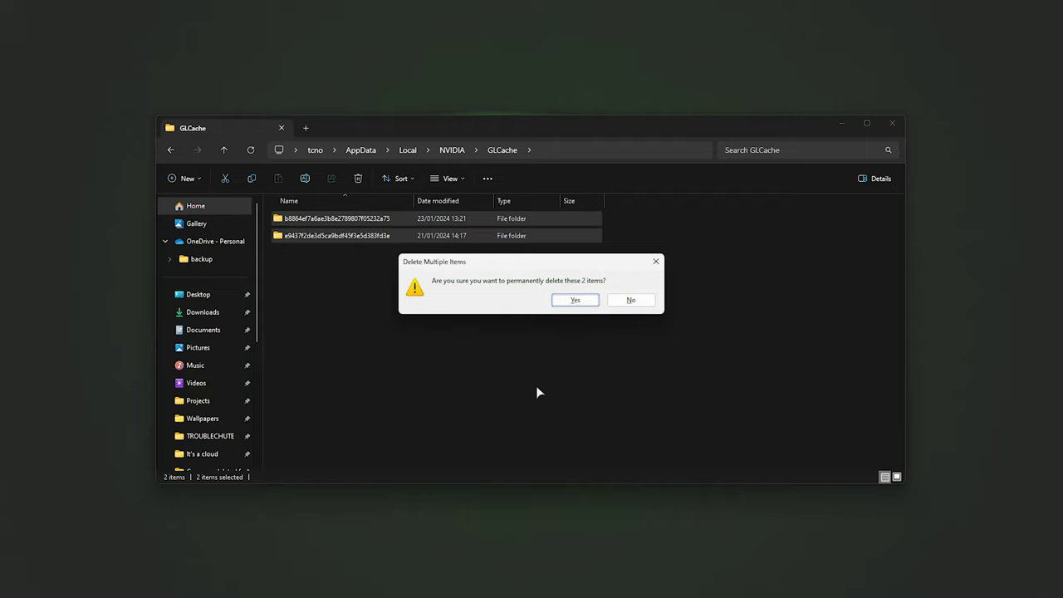
key("Return")
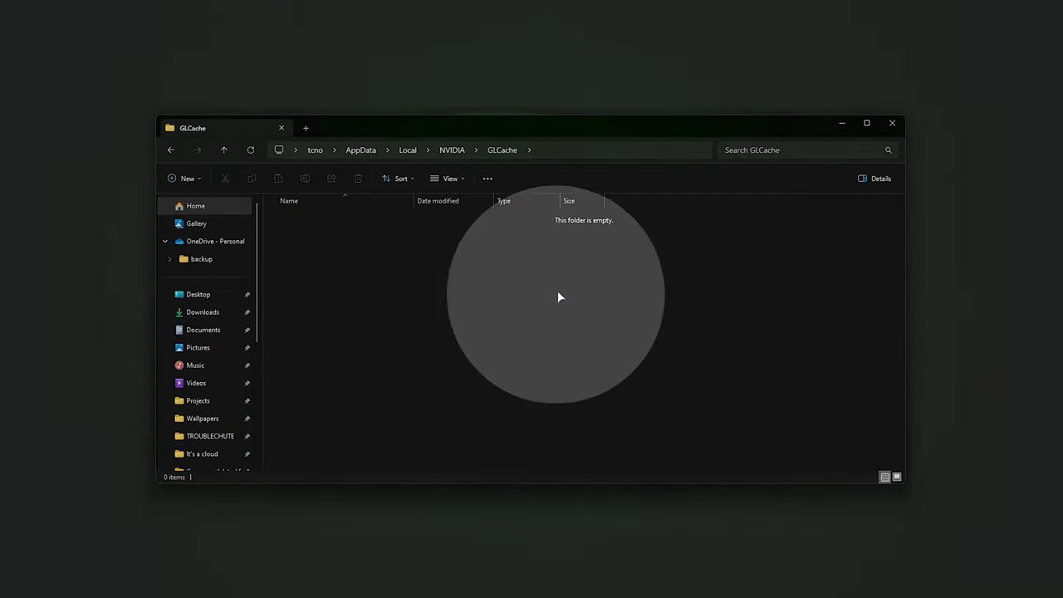
Navigate to AppData\LocalLow\NVIDIA\PerDriverVersion\DXCache.
left_click(359, 151)
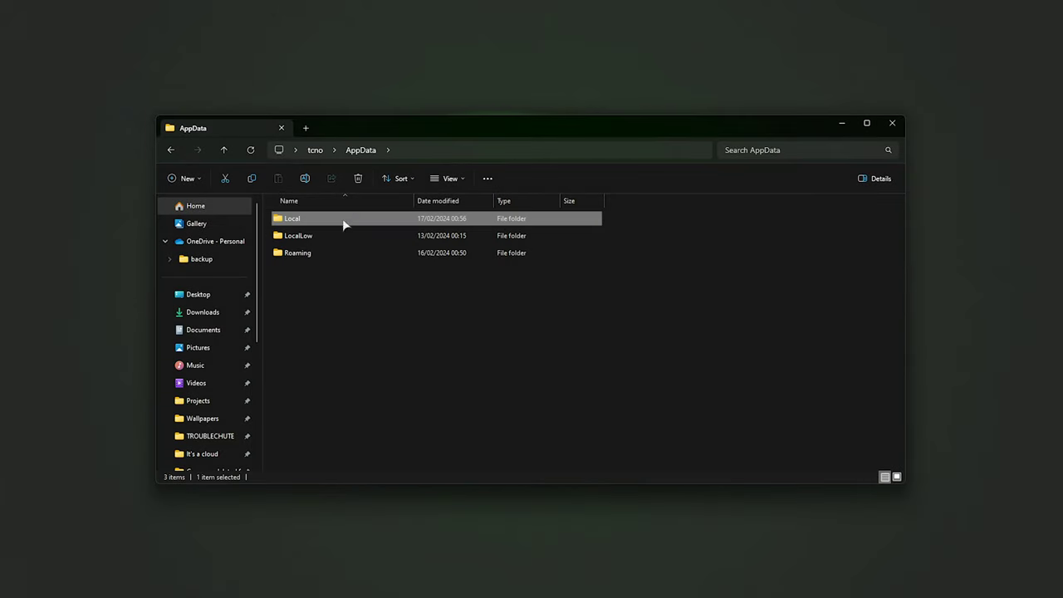
double_click(343, 235)
left_click(343, 236)
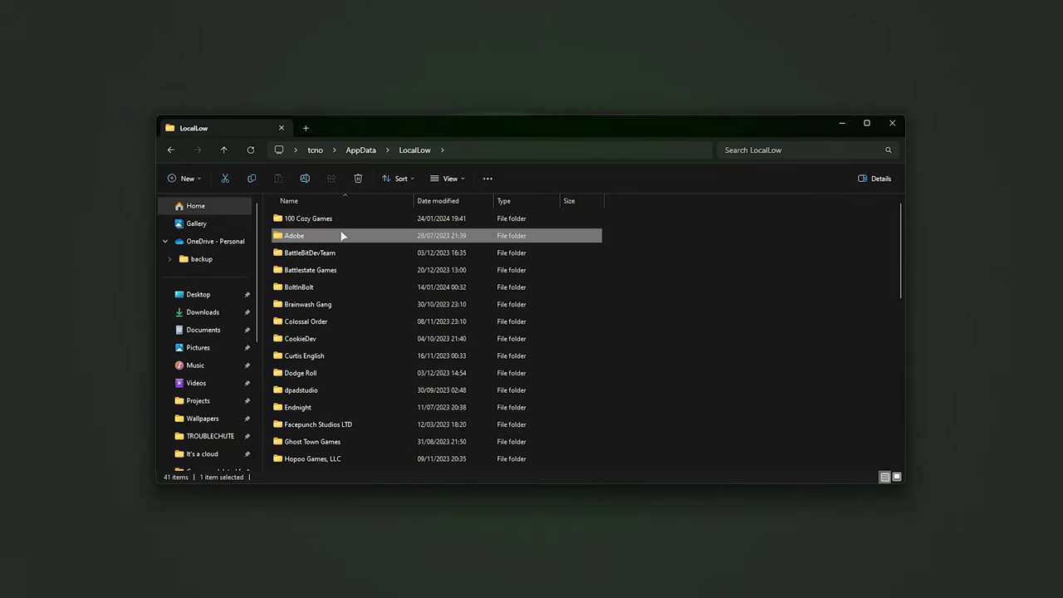
key("n")
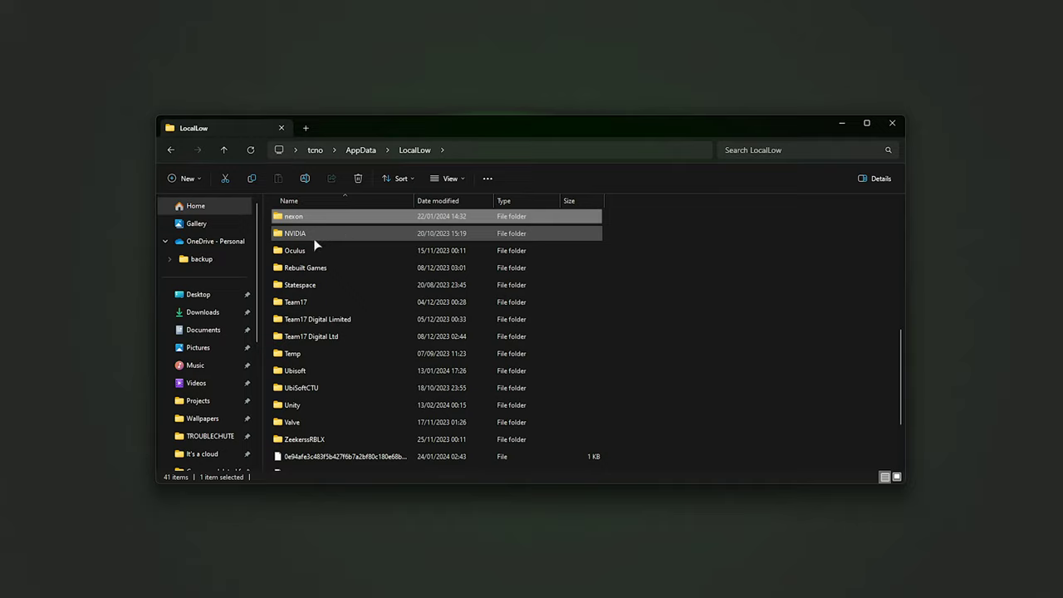
double_click(309, 236)
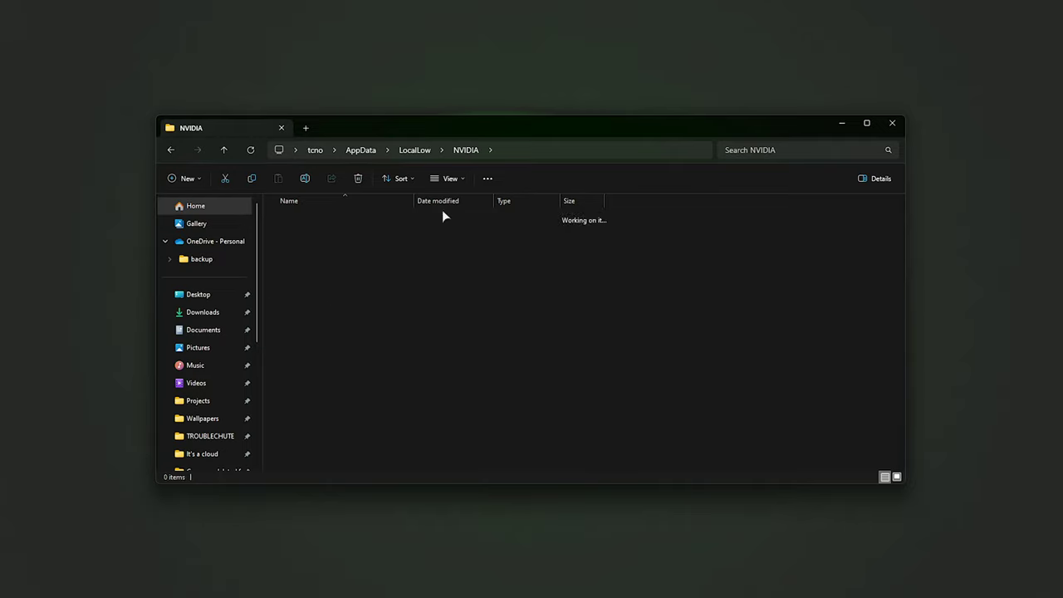
double_click(442, 218)
double_click(439, 219)
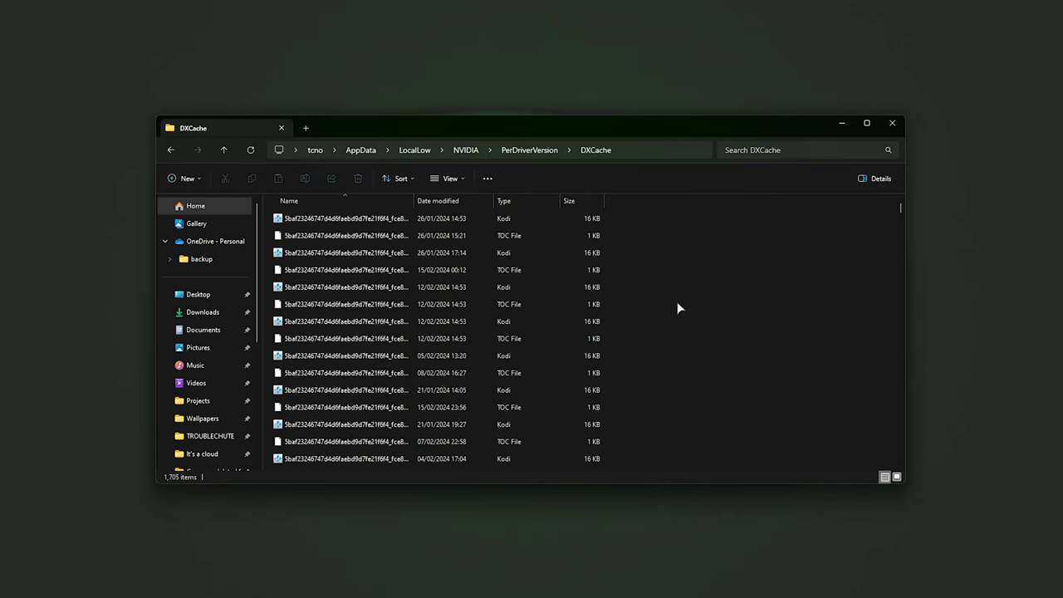
Permanently delete all 1,705 DXCache files, skipping every file still in use.
key("ctrl+a")
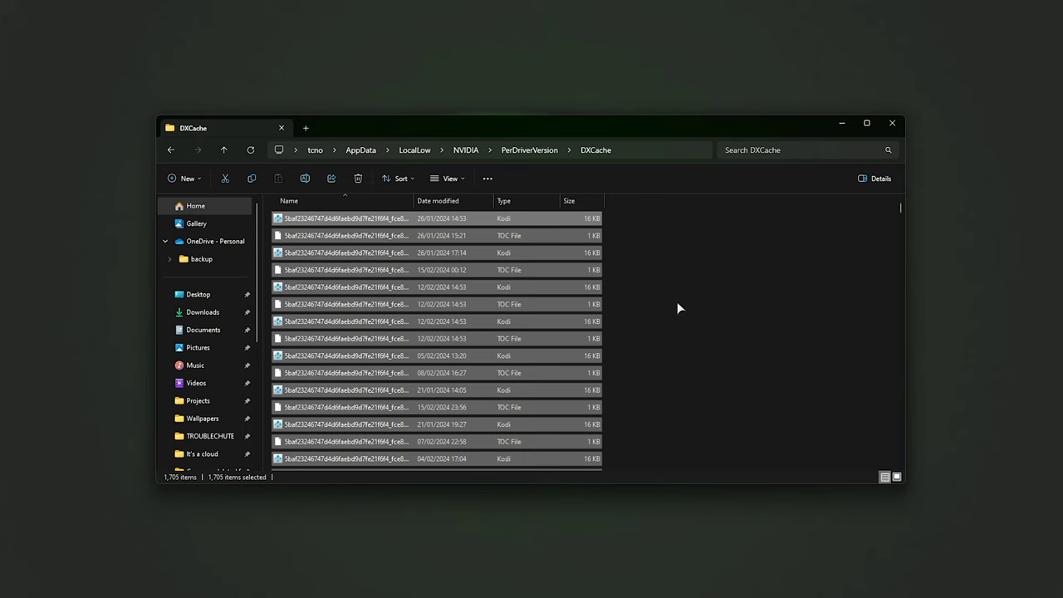
key("shift+Delete")
key("Return")
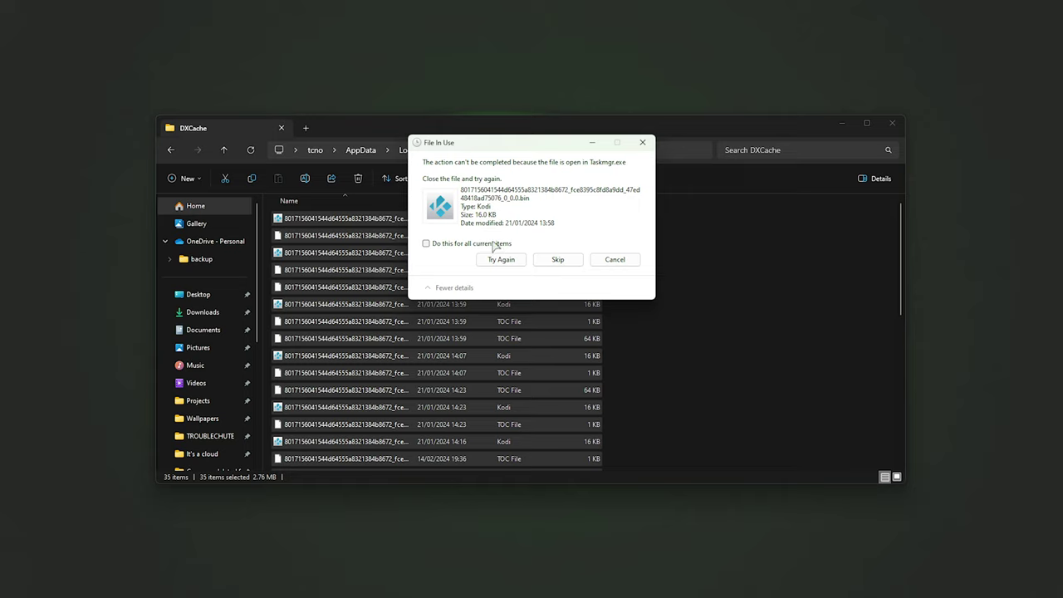
left_click(445, 244)
left_click(558, 264)
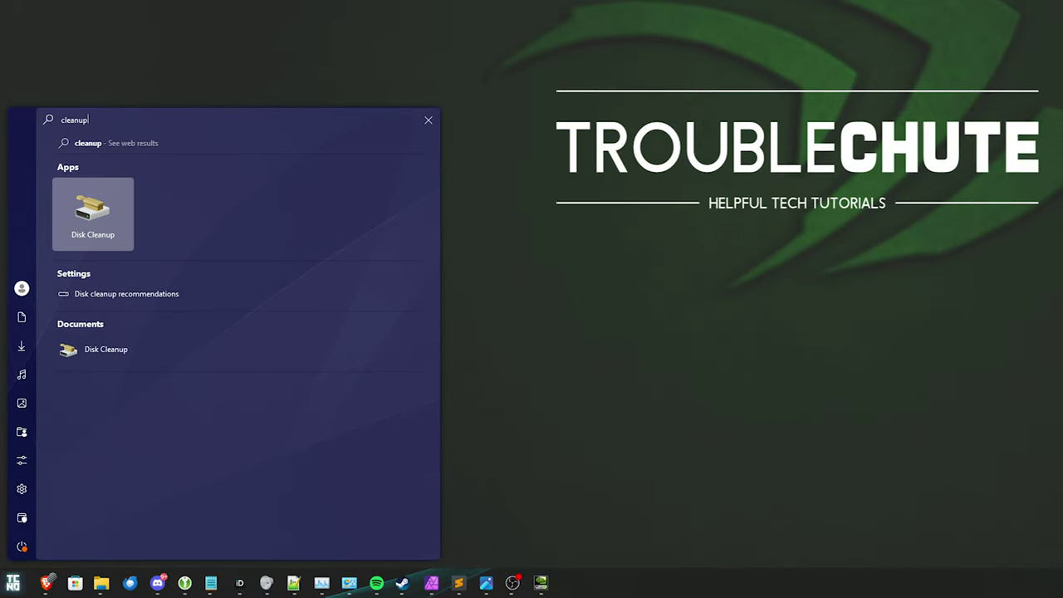
Run Disk Cleanup on drive C: with only DirectX Shader Cache ticked and delete those files.
left_click(111, 210)
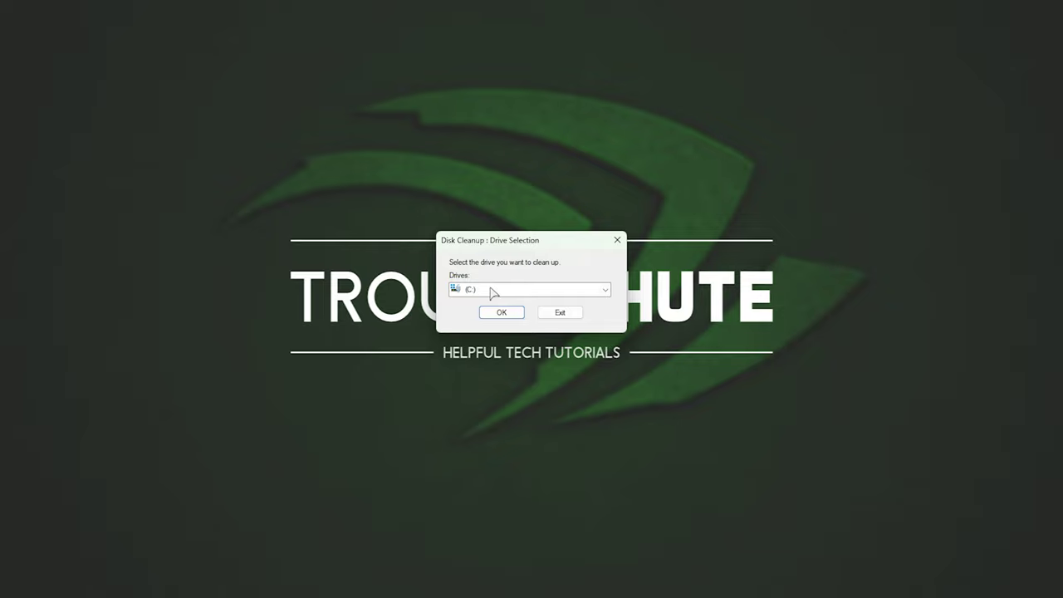
left_click(503, 314)
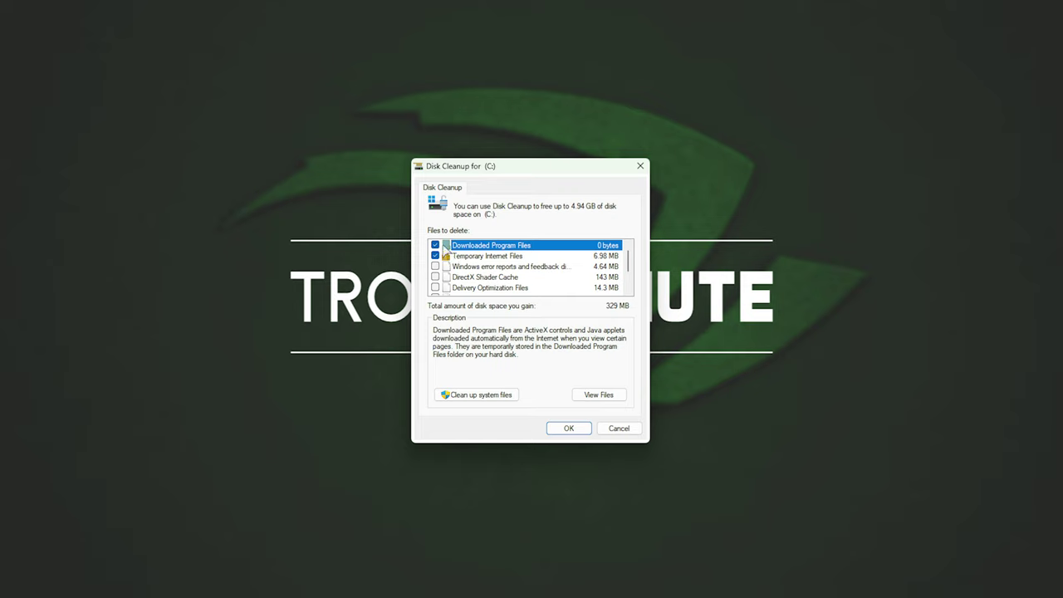
left_click(436, 255)
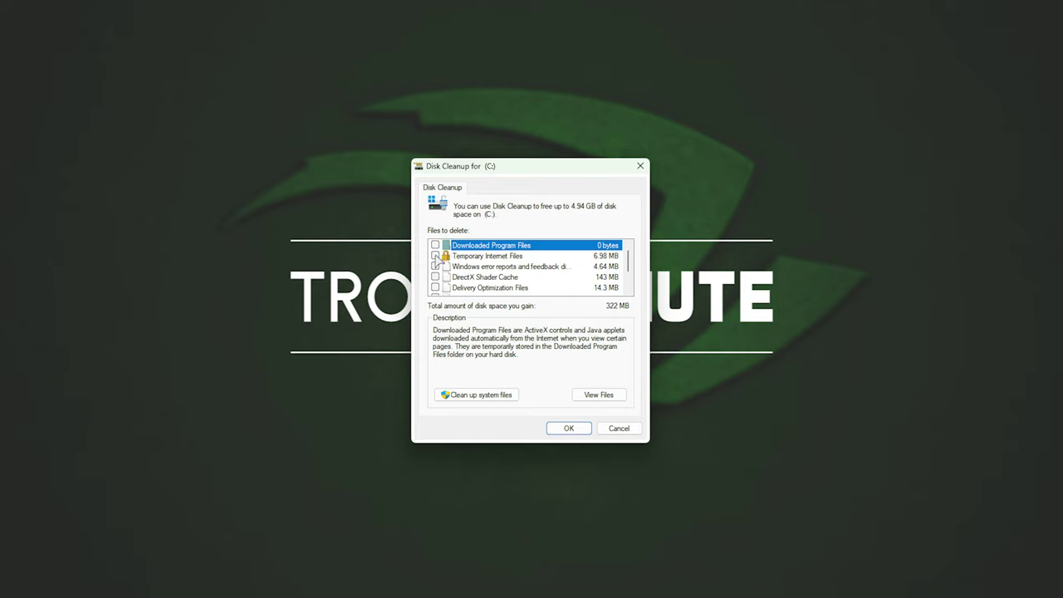
left_click(465, 279)
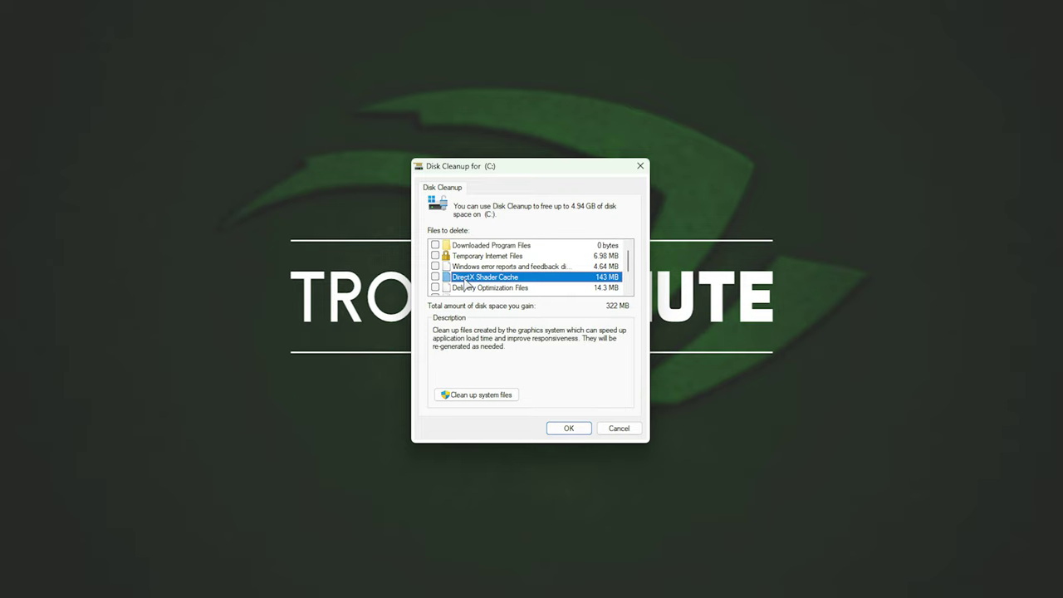
left_click(435, 277)
left_click(569, 428)
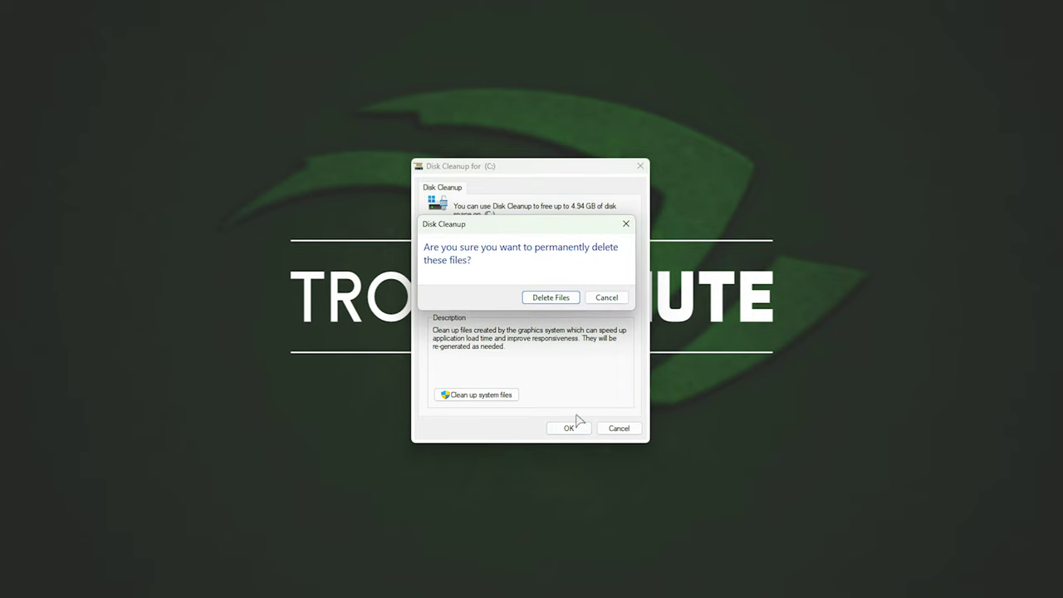
left_click(551, 299)
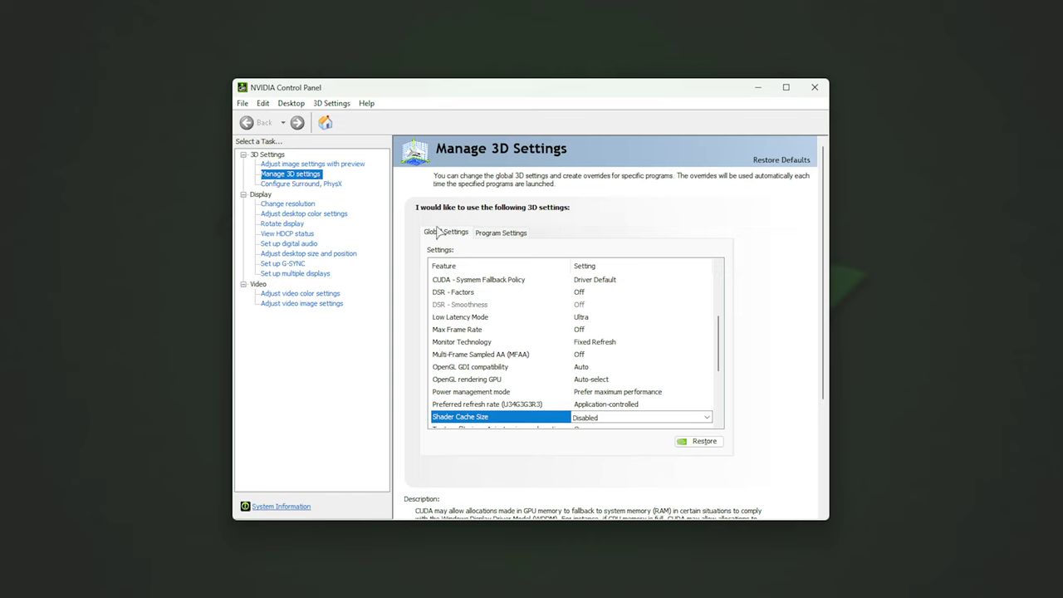
Change the global Shader Cache Size from Disabled to 100 GB and apply it.
left_click(625, 418)
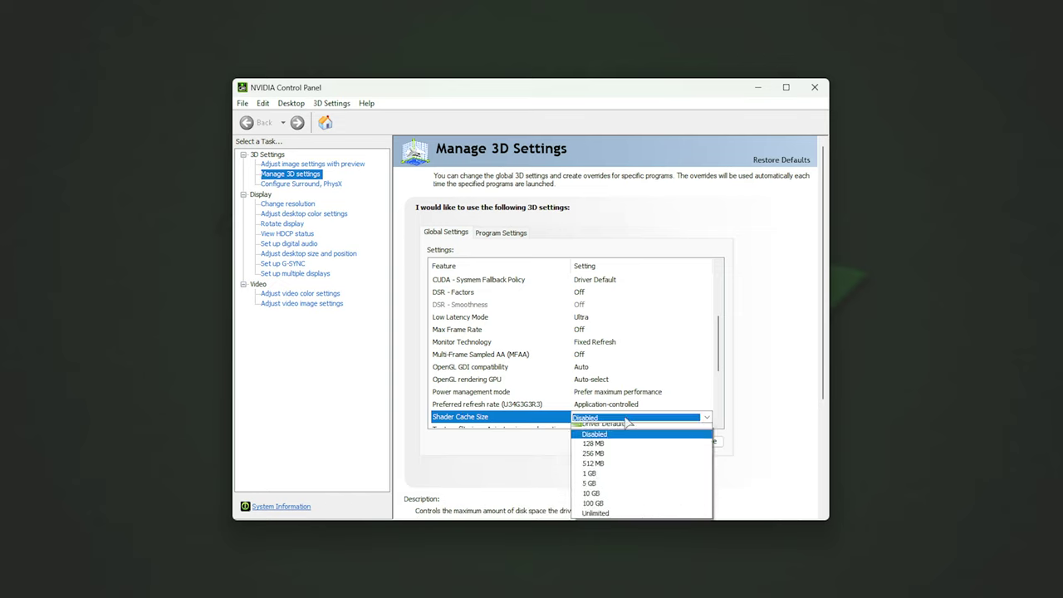
left_click(610, 509)
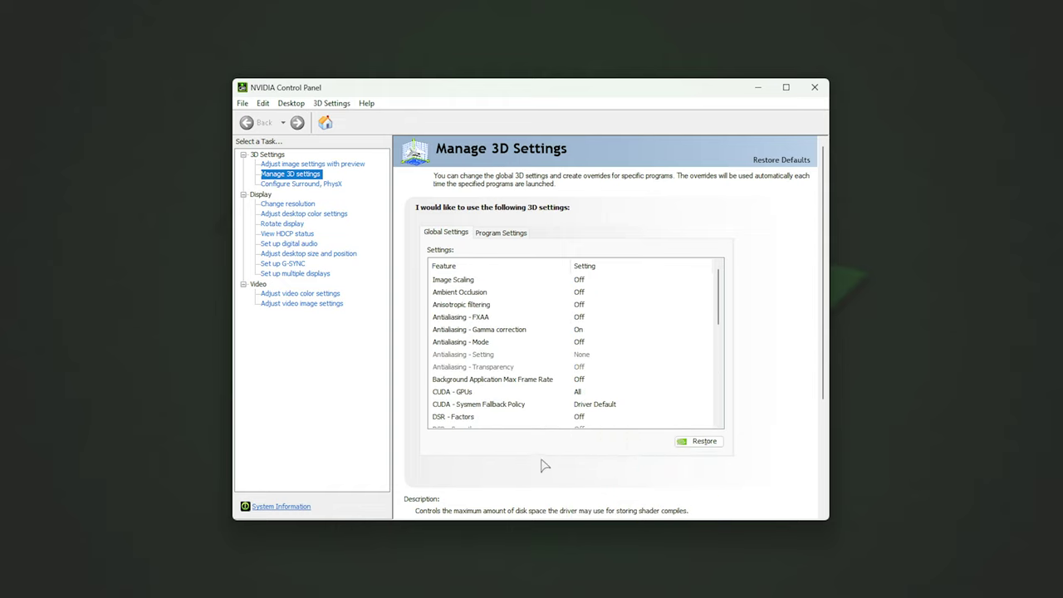
left_click(594, 293)
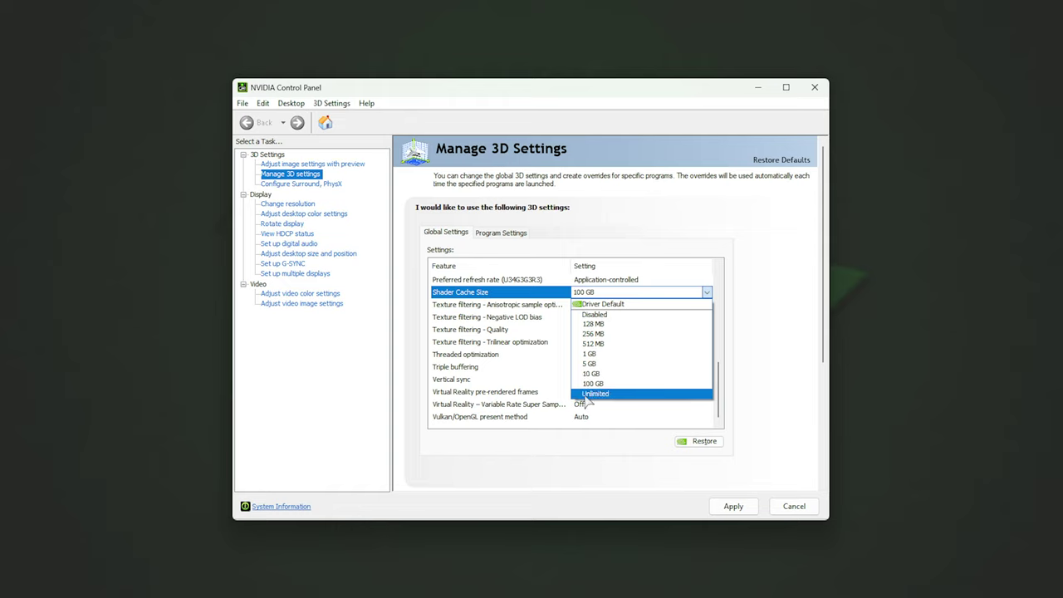
left_click(527, 290)
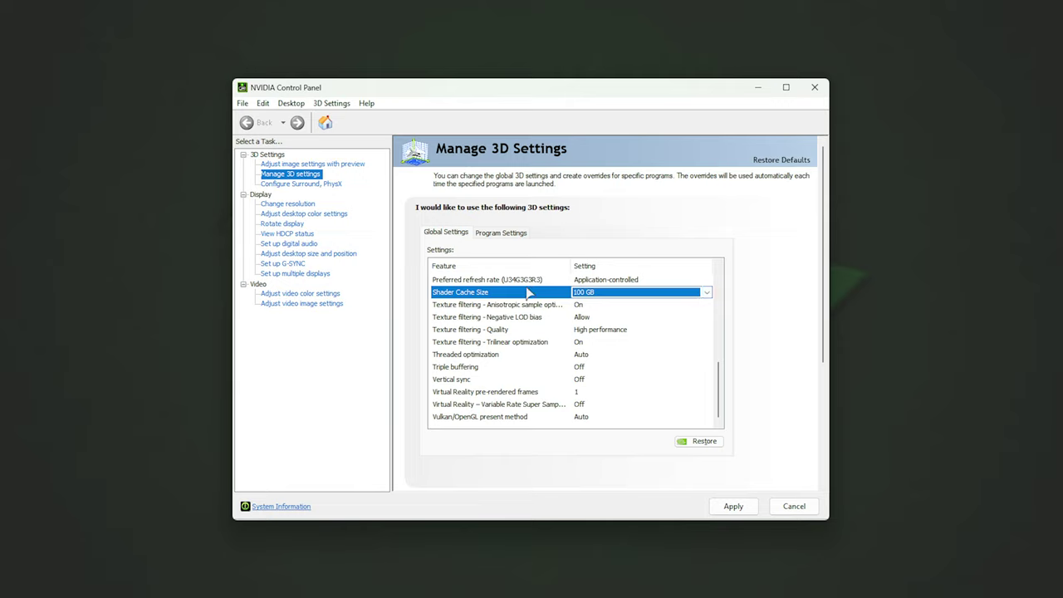
left_click(733, 506)
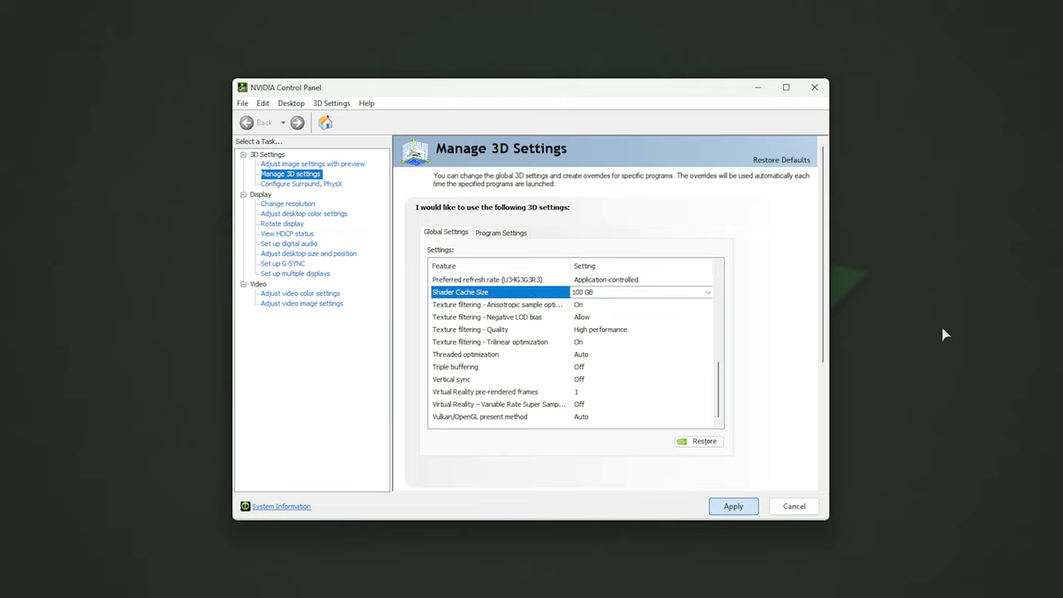